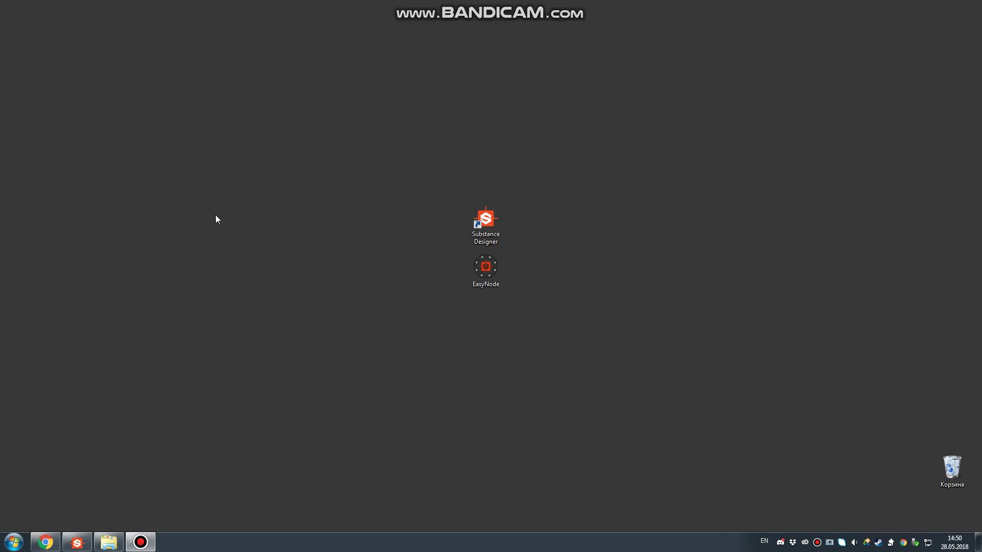
Step: Launch EasyNode, paste and save the licence key, then dismiss the key-valid notice
double_click(487, 275)
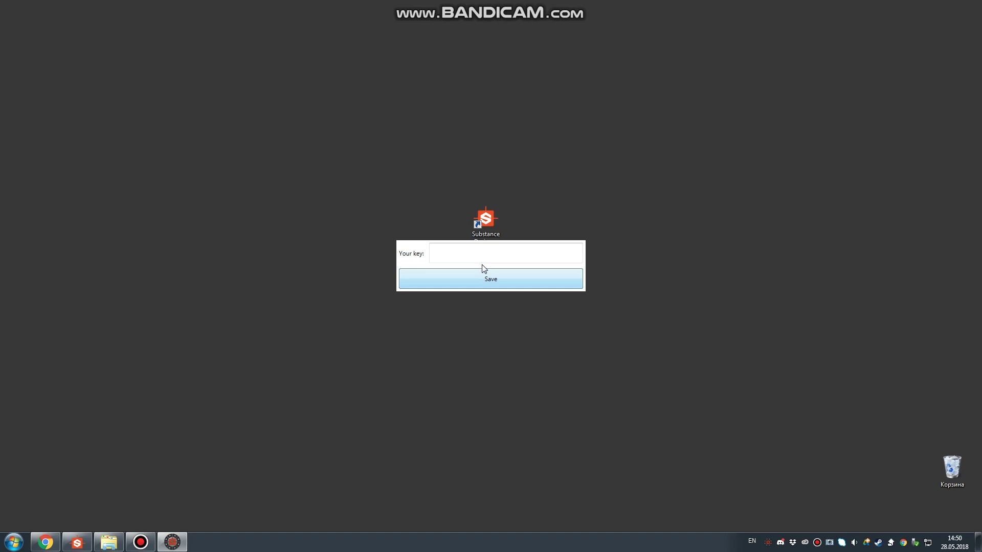
click(469, 254)
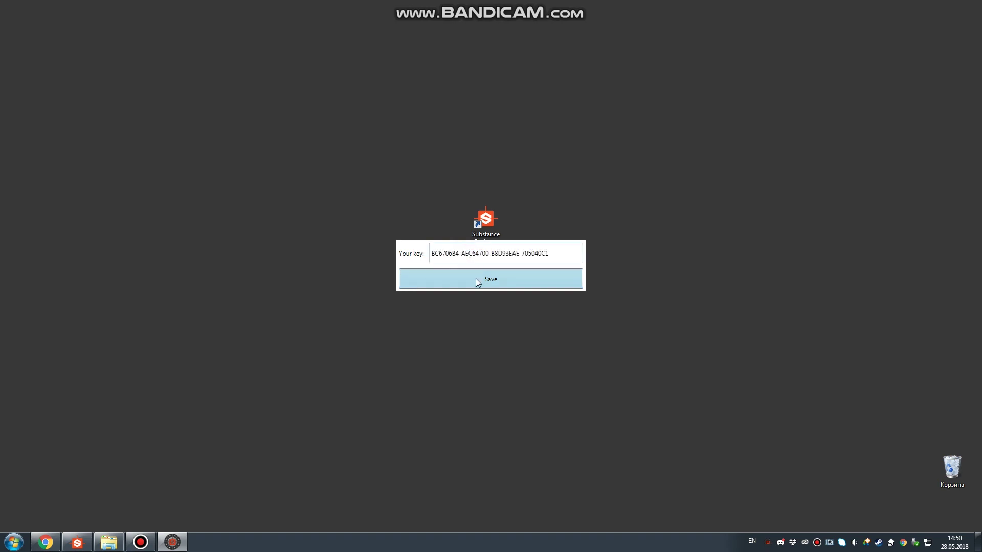
click(476, 279)
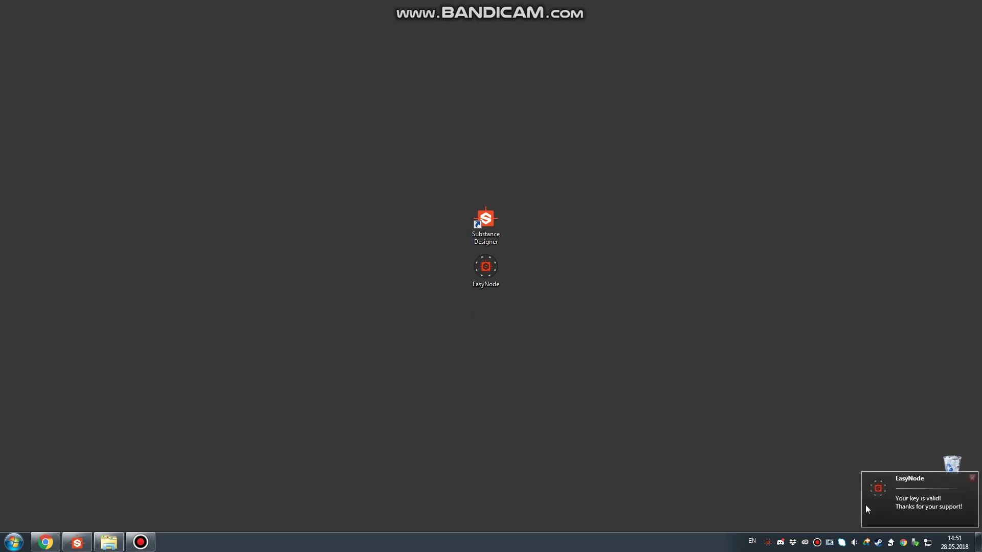
click(760, 504)
click(971, 479)
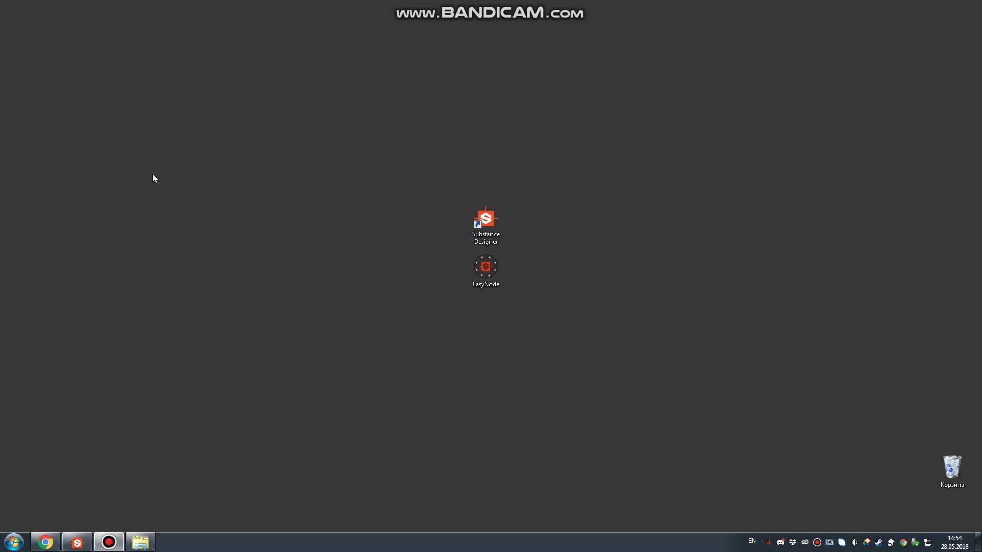
Step: Return to Substance Designer and add a test Shape node from the EasyNode radial menu
click(90, 545)
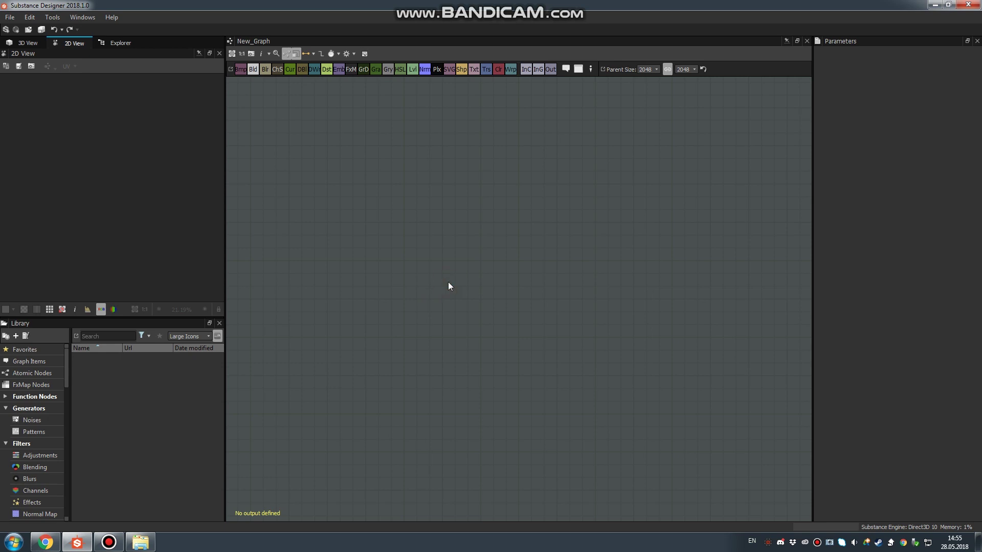
key(space)
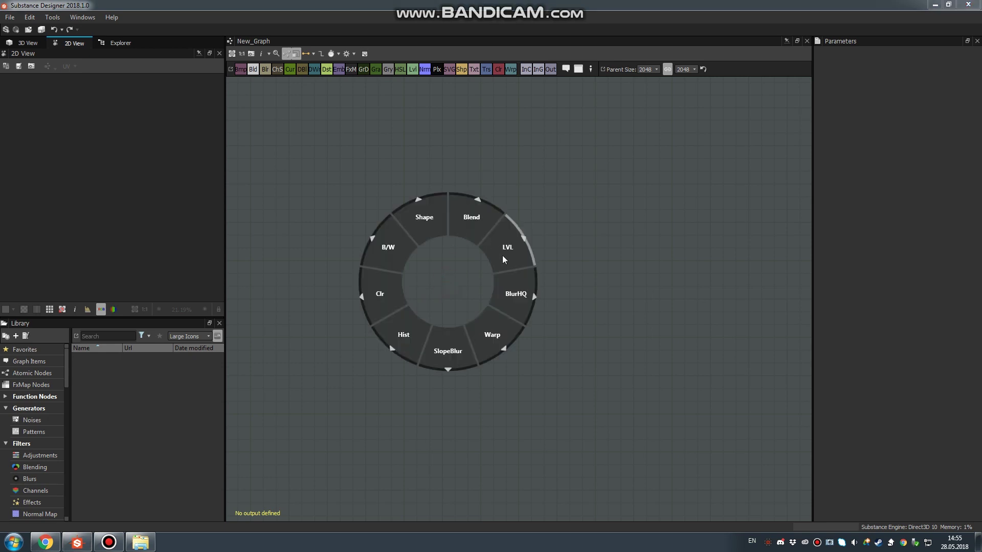
key(space)
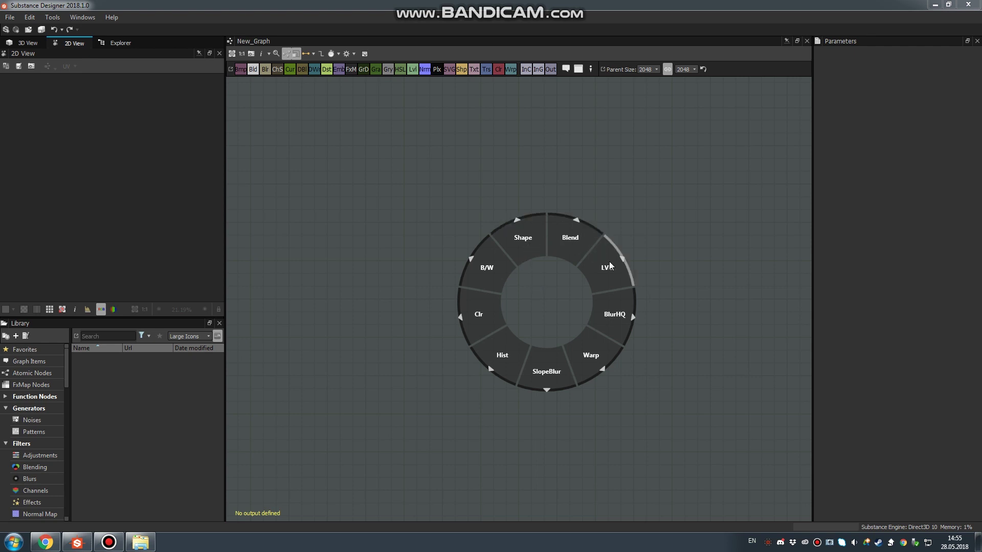
click(523, 240)
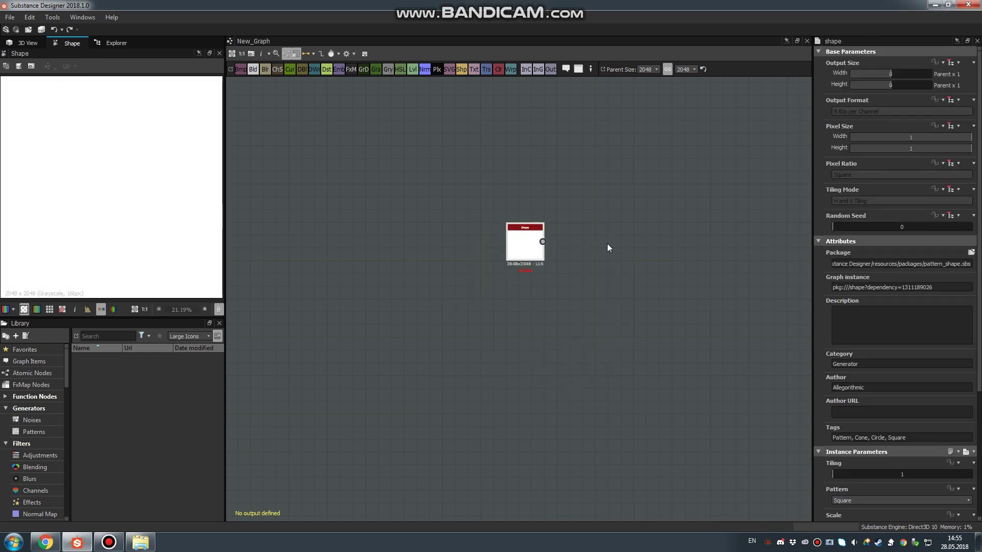
scroll(572, 255, up, 3)
scroll(572, 254, down, 3)
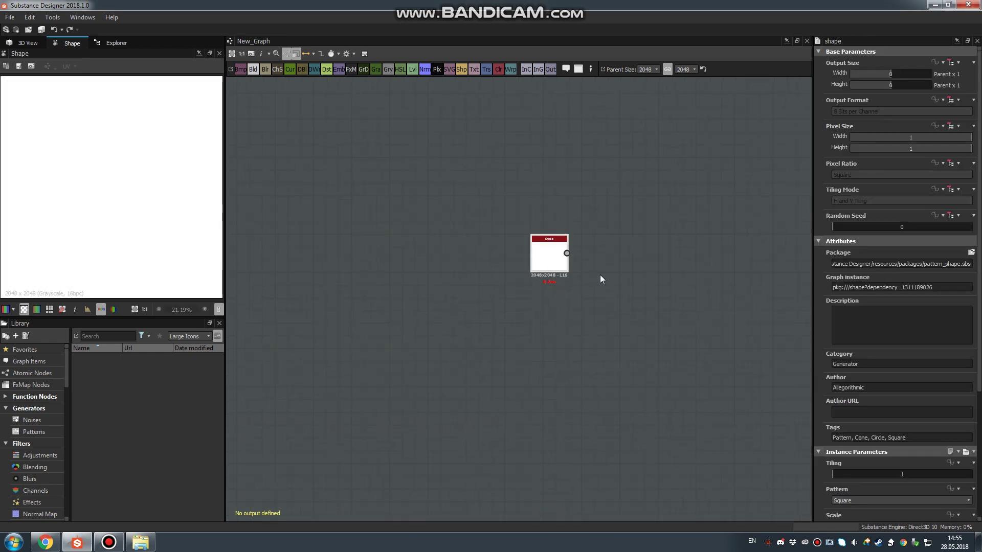
middle_drag(587, 272, 560, 275)
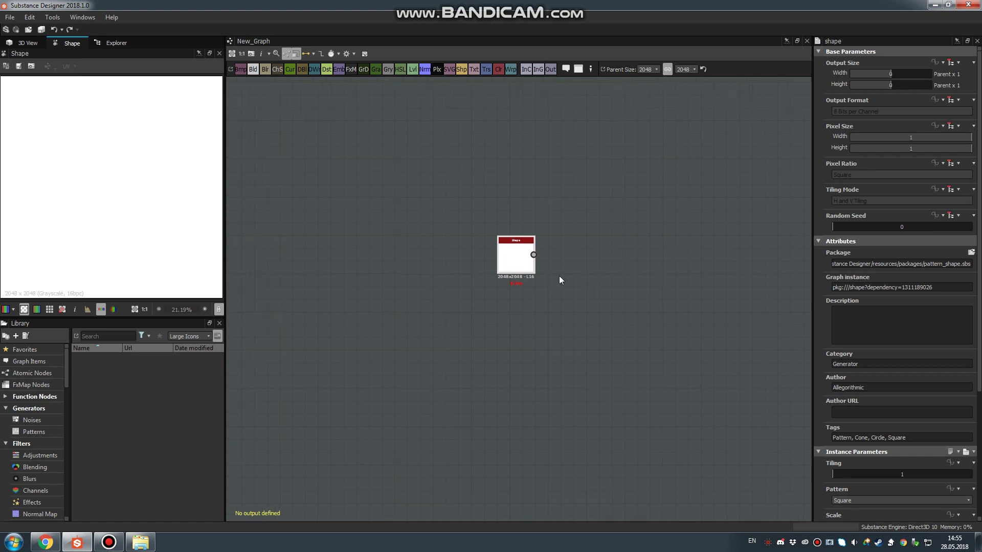
Step: Add a Transformation 2D node as Shape's alternative, then delete both nodes
key(space)
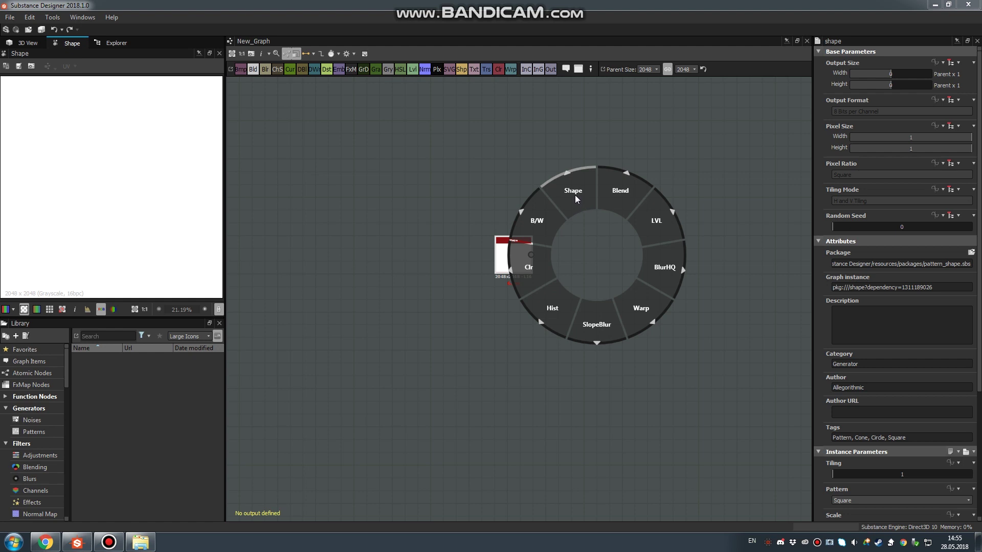
click(575, 195)
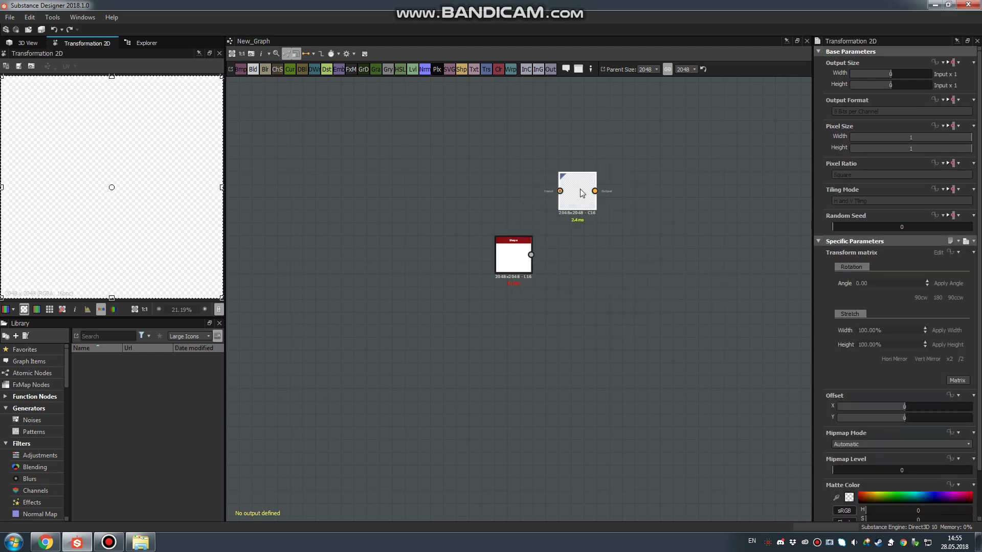
scroll(575, 194, up, 3)
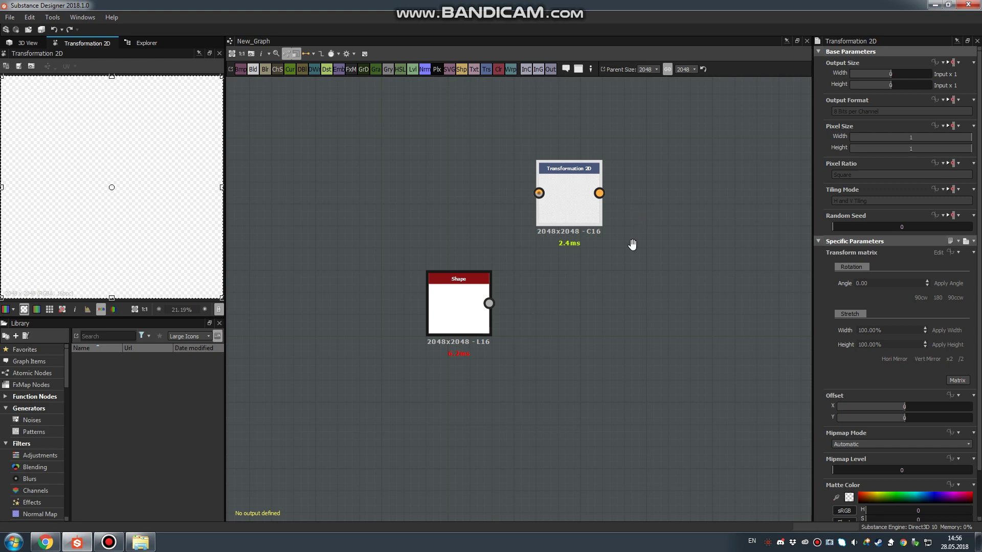
middle_drag(629, 247, 596, 263)
scroll(596, 263, down, 2)
key(ctrl+a)
key(Delete)
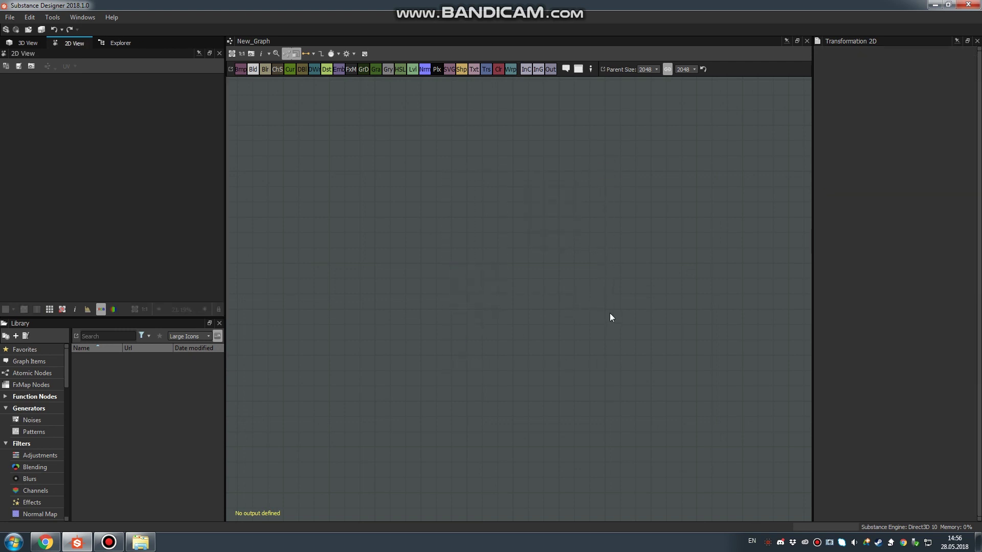
Step: Open EasyNode's settings from the tray icon and move it over the graph
right_click(769, 546)
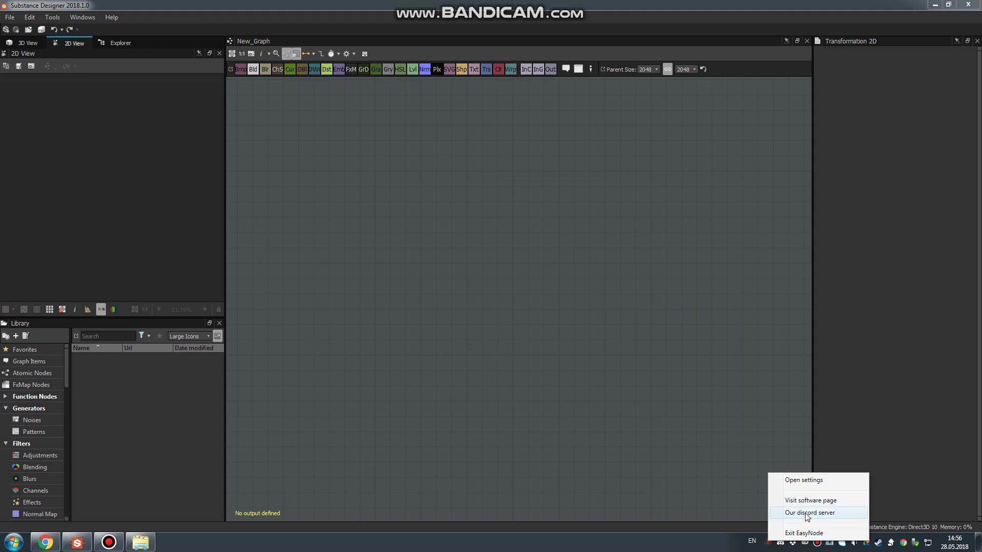
click(810, 482)
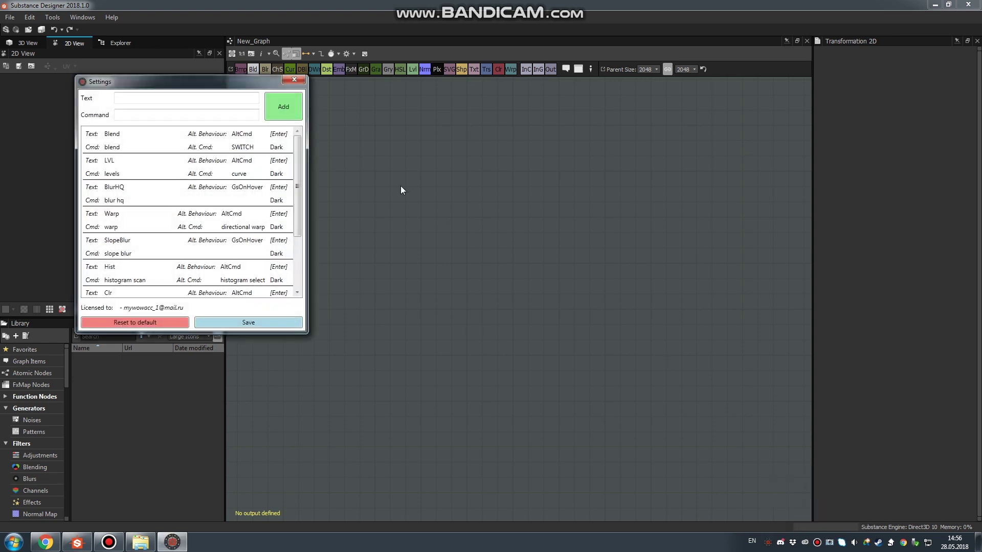
drag(220, 82, 458, 111)
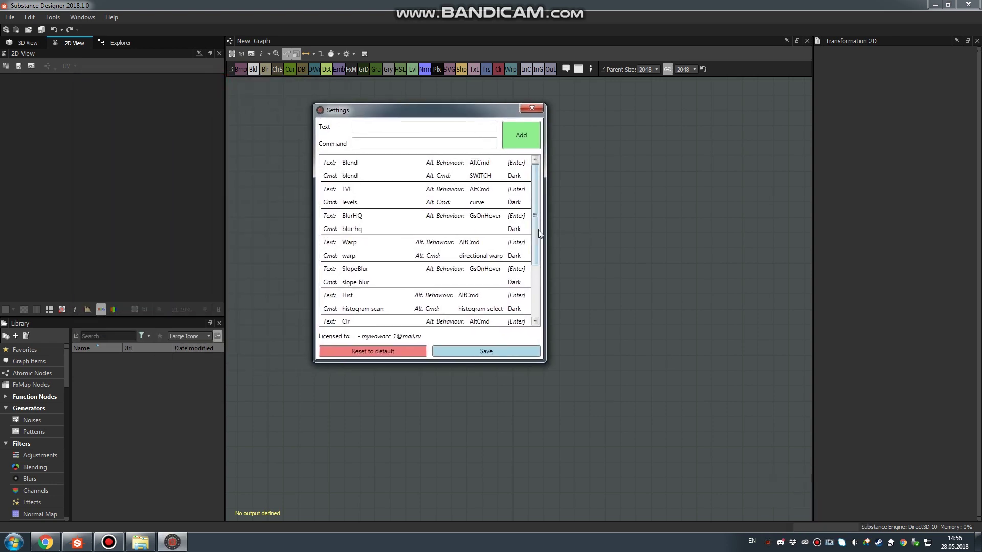
drag(539, 234, 537, 294)
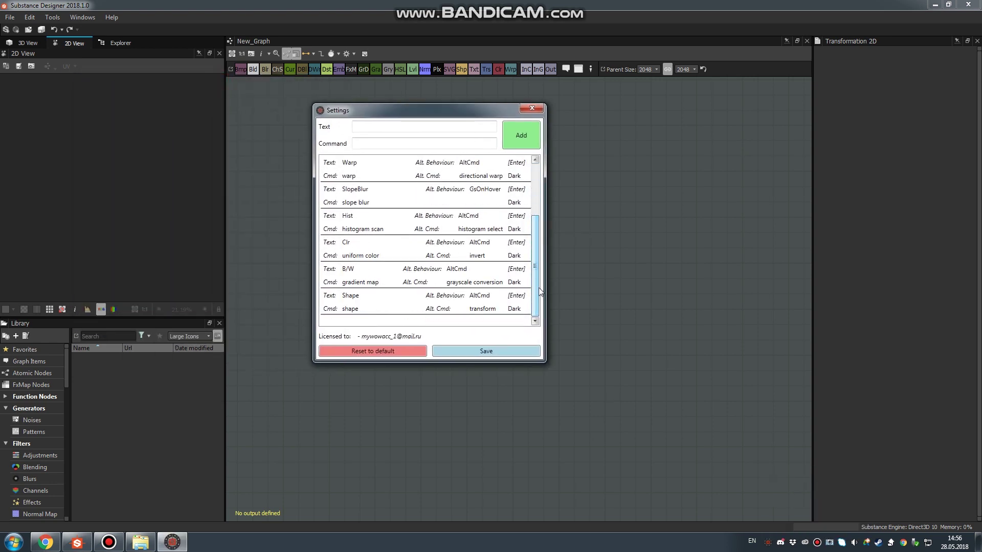
Step: Delete the Shape, B/W, Clr, Hist and SlopeBlur entries and save the settings
right_click(394, 301)
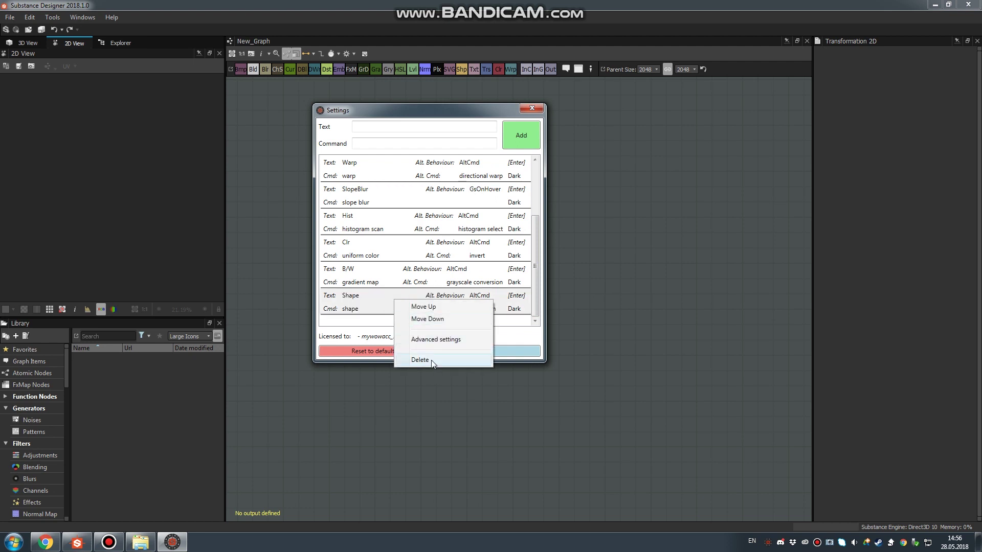
click(431, 361)
right_click(385, 306)
click(411, 362)
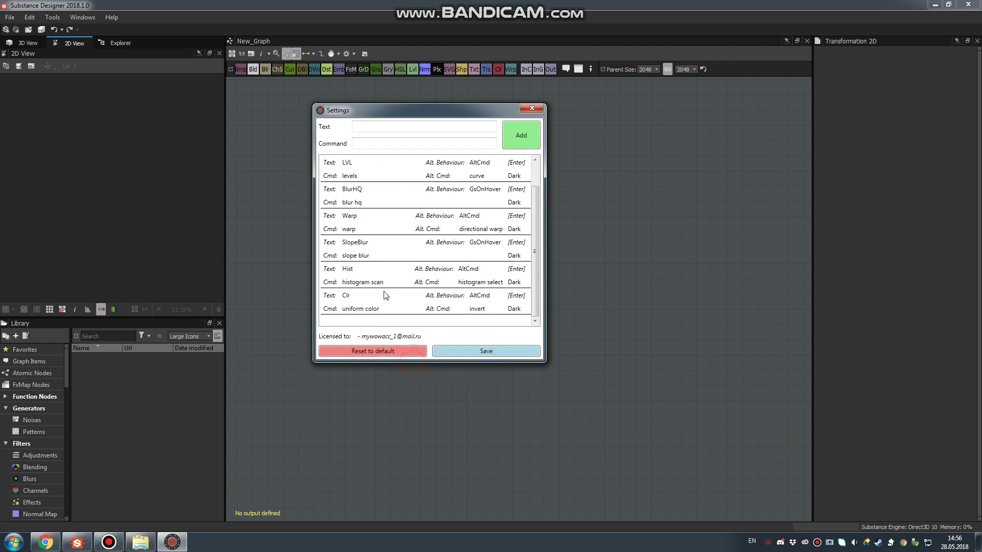
right_click(385, 296)
click(415, 352)
right_click(392, 302)
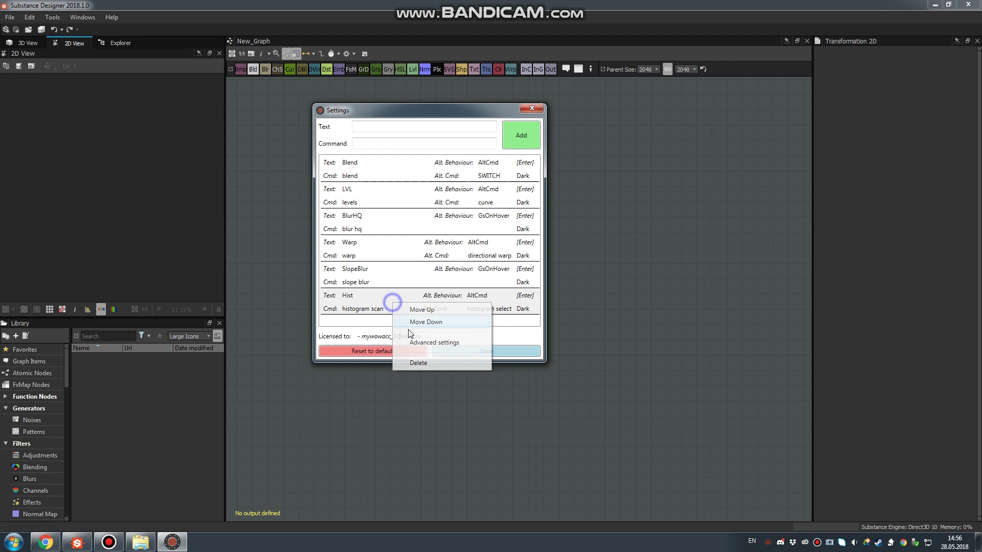
click(415, 363)
right_click(384, 281)
click(423, 340)
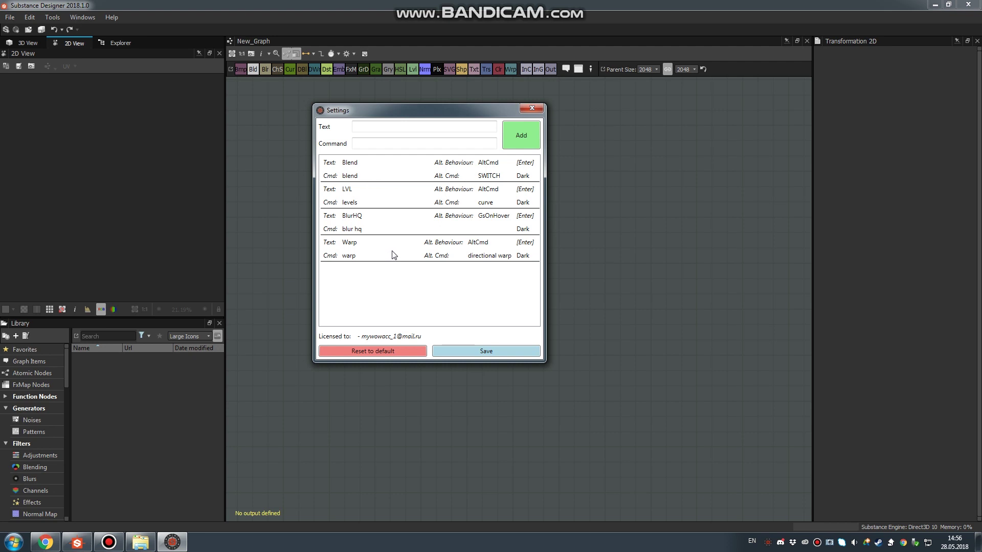
click(489, 351)
Step: Check the radial menu's remaining entries, then reopen EasyNode's settings
key(q)
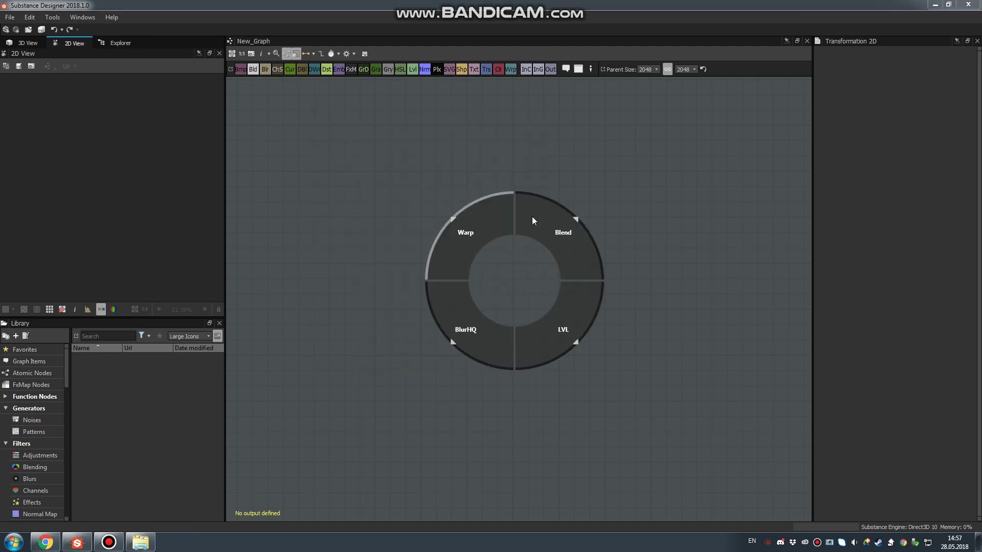
click(516, 295)
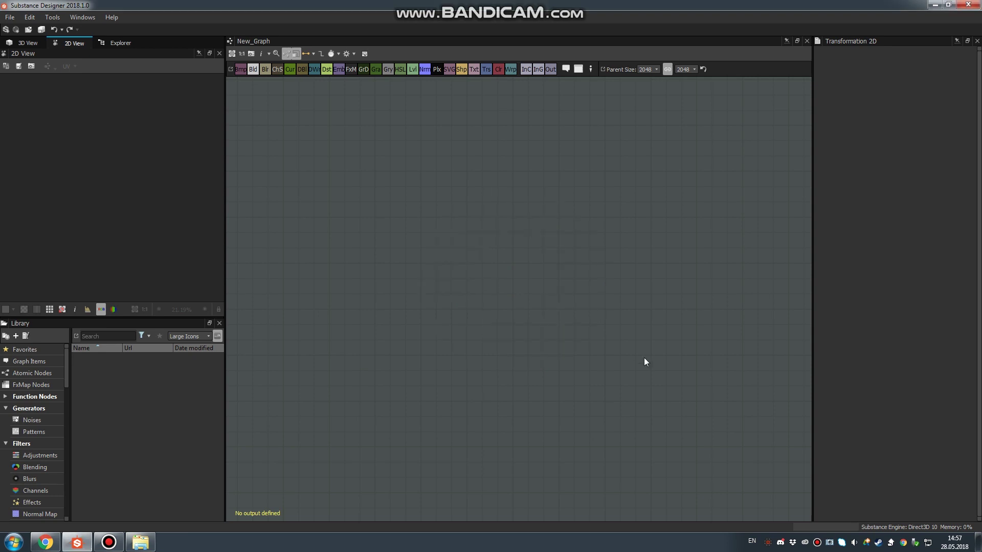
right_click(768, 542)
click(794, 479)
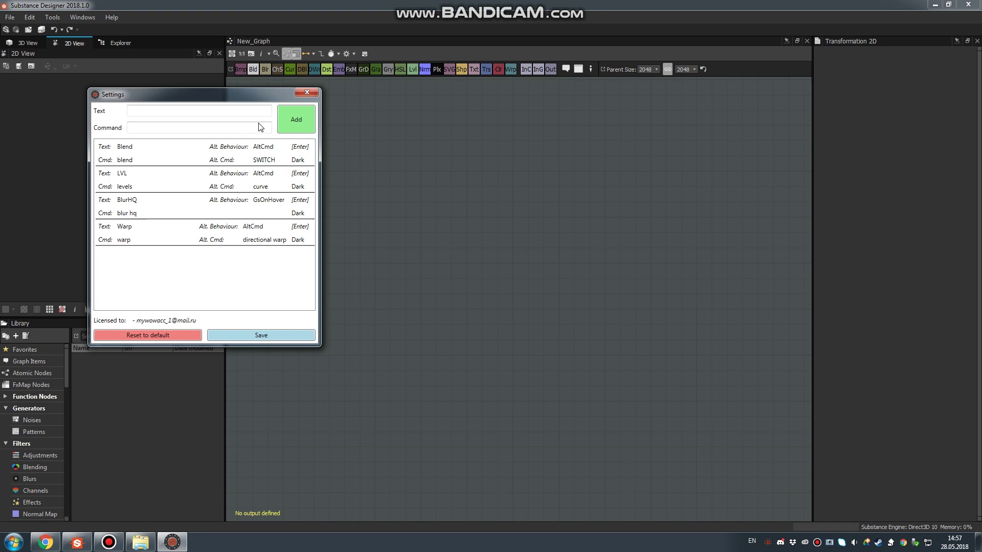
drag(245, 97, 505, 130)
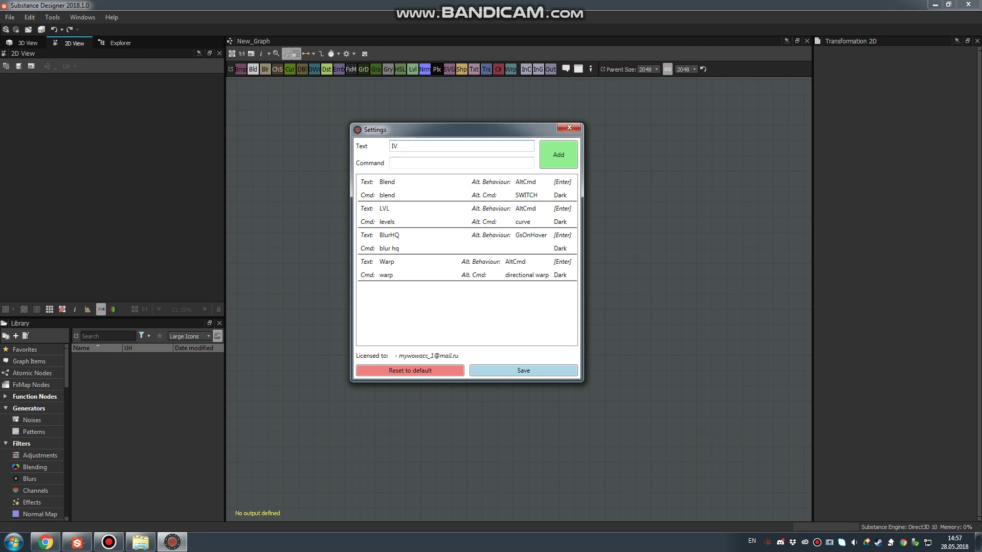
Step: Add and save an INV entry running the invert command, then place an Invert node with it
key(BackSpace)
text(NV)
key(Tab)
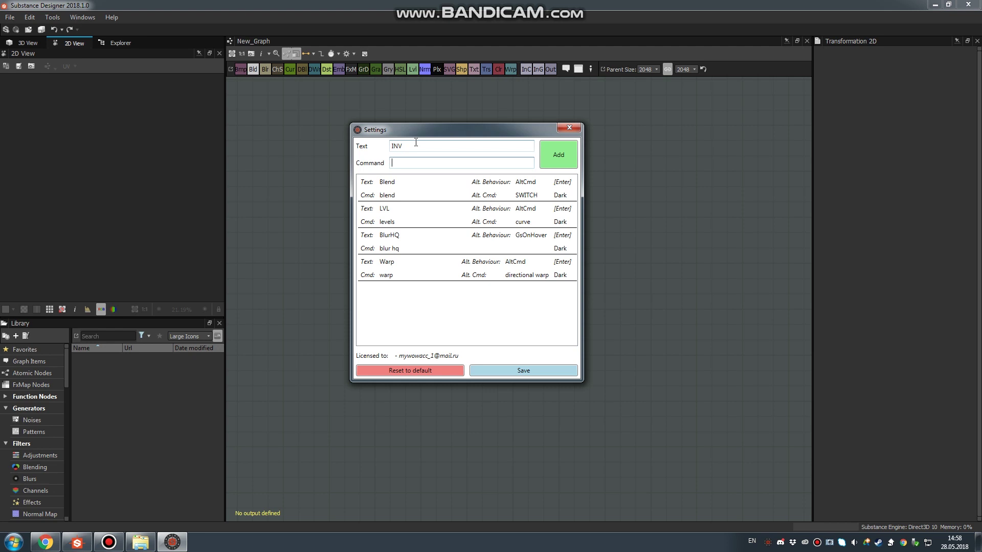
text(invert)
click(558, 159)
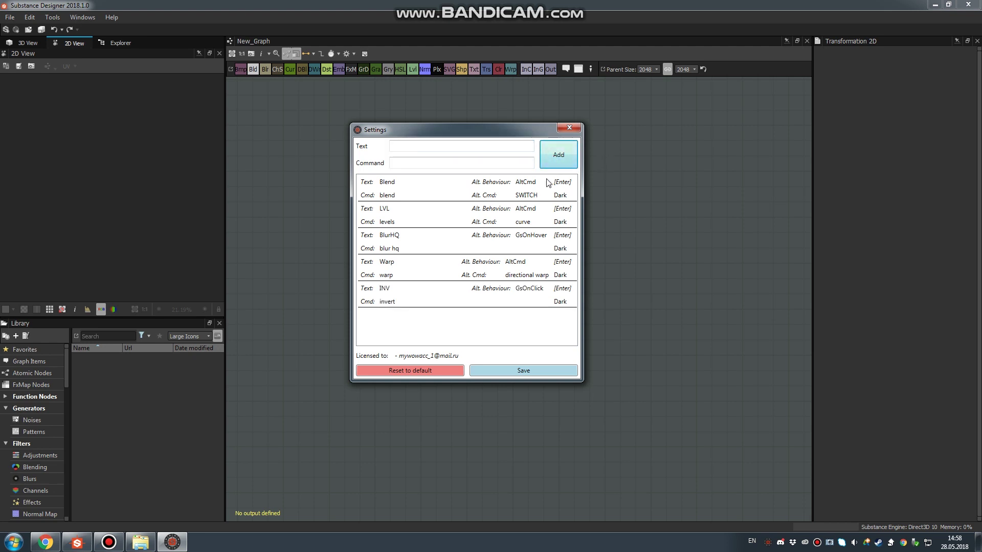
click(523, 371)
key(q)
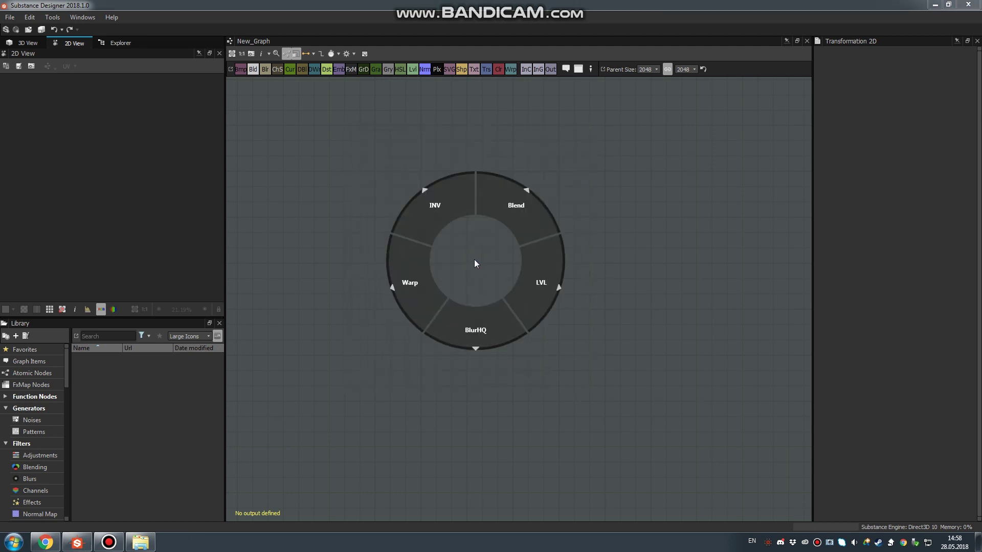
click(441, 203)
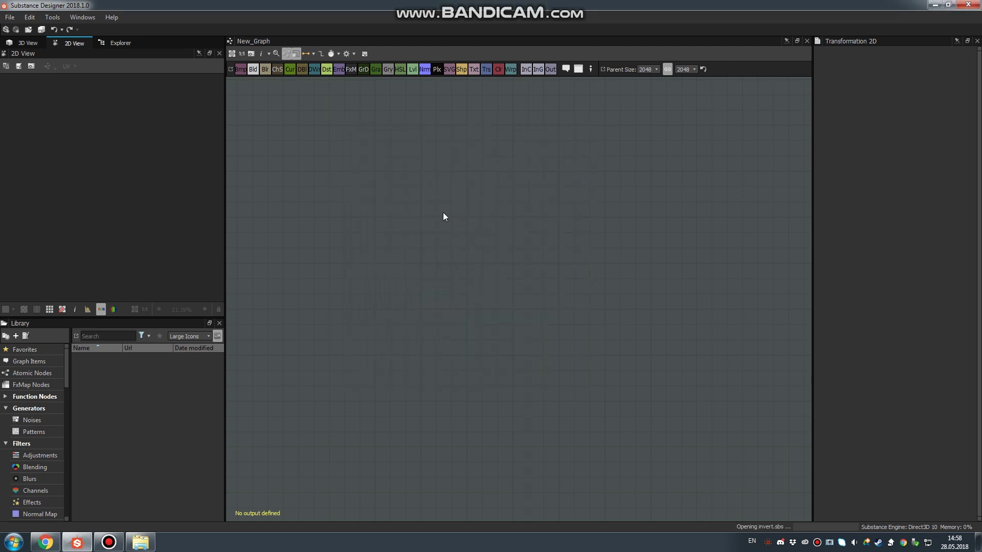
Step: Set the INV entry's advanced behaviour to Greyscale on hover and save both settings dialogs
right_click(768, 542)
click(800, 479)
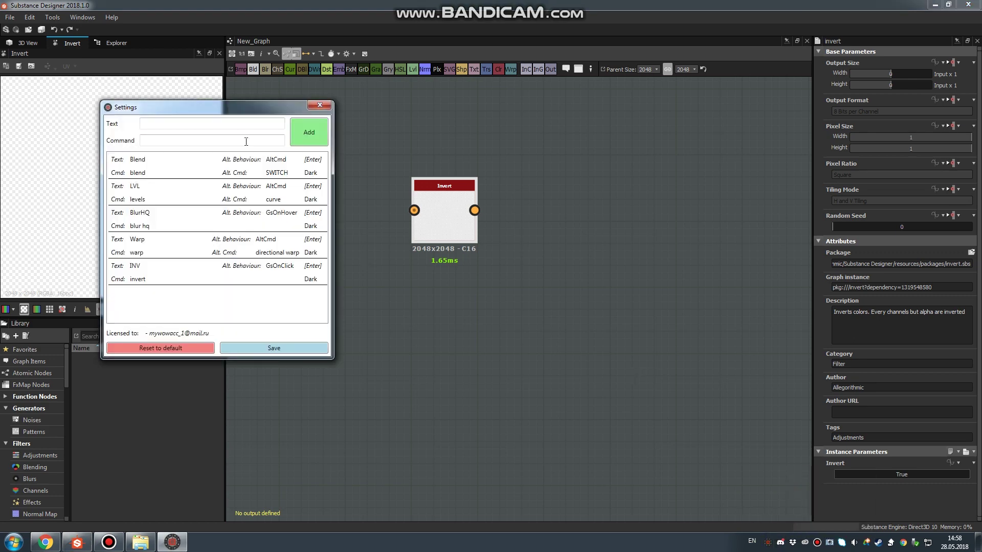
drag(237, 115, 484, 154)
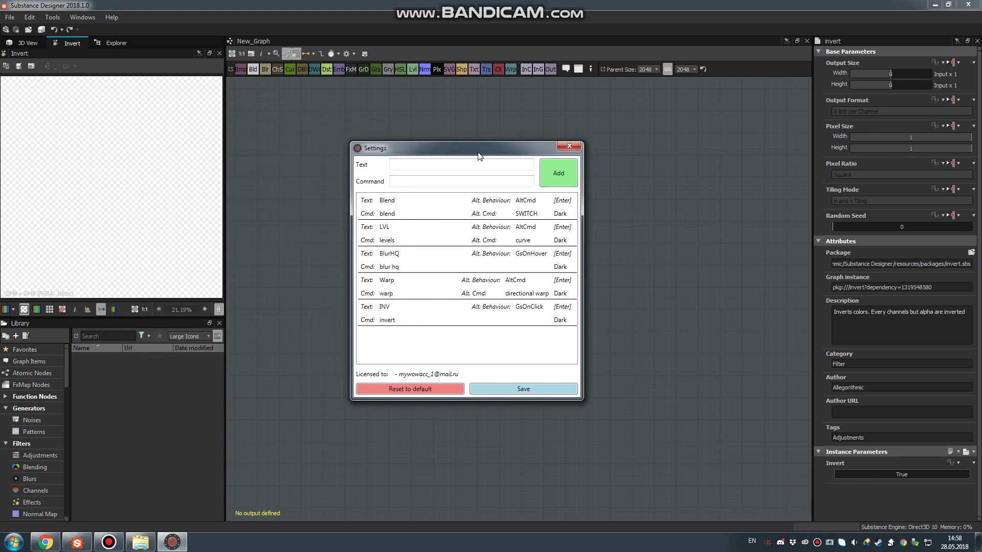
right_click(439, 321)
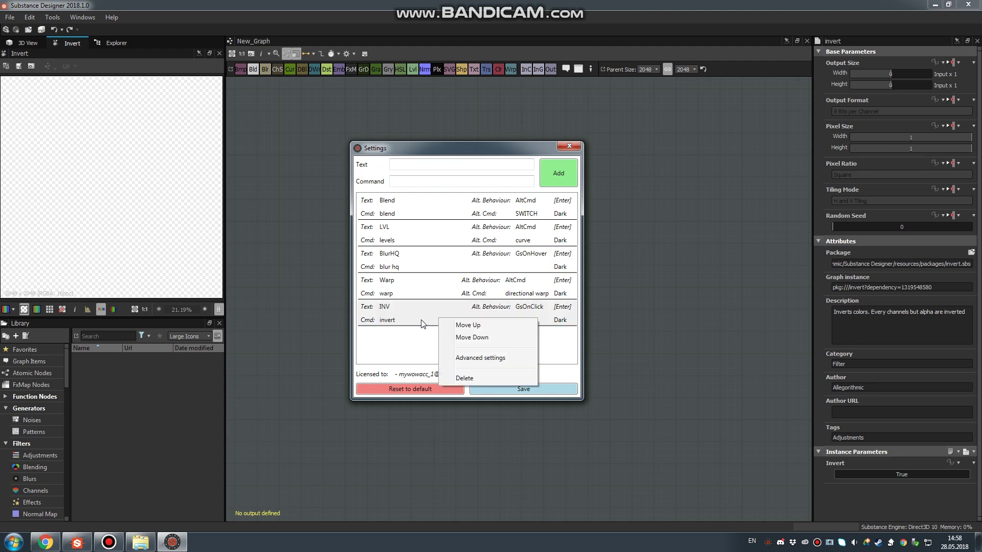
click(481, 358)
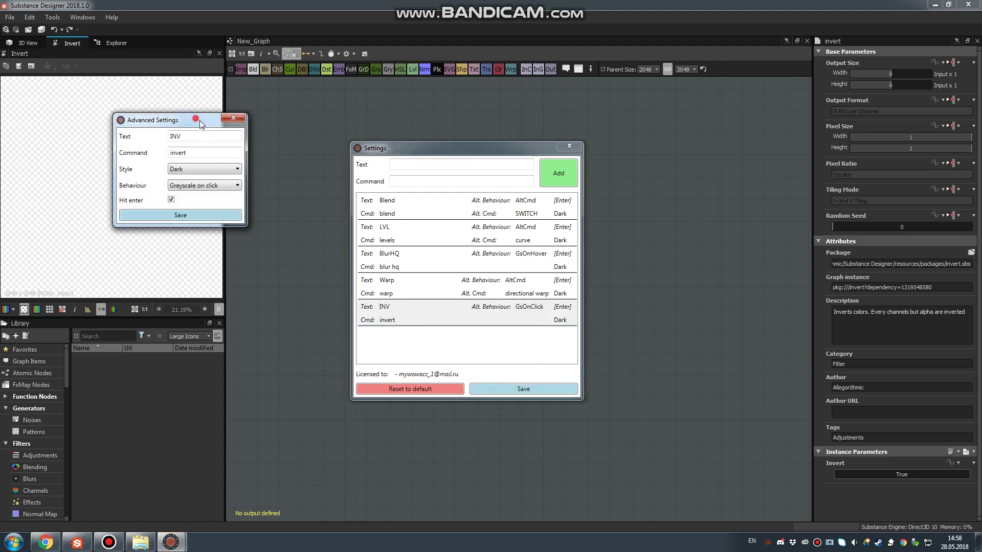
drag(194, 120, 506, 148)
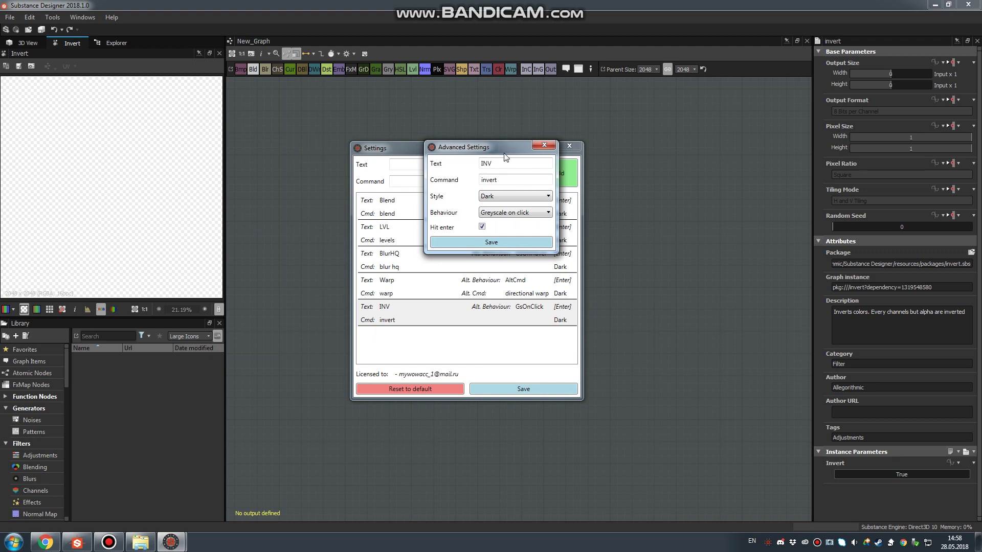
click(500, 215)
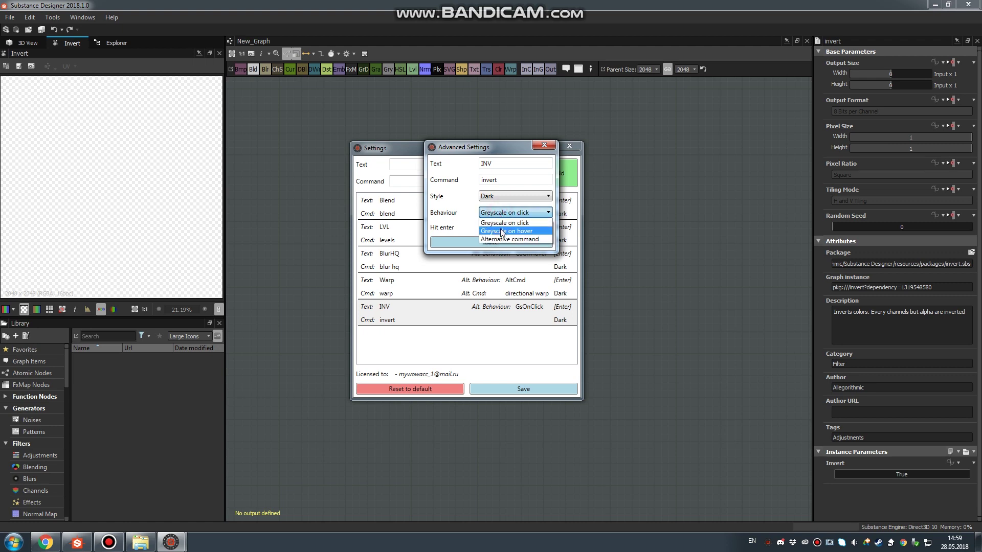
click(502, 231)
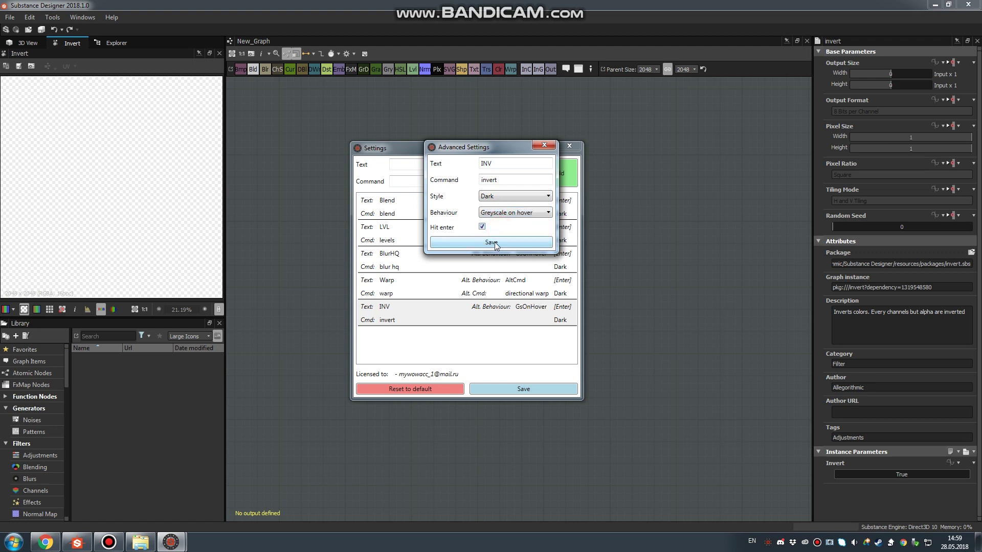
click(492, 242)
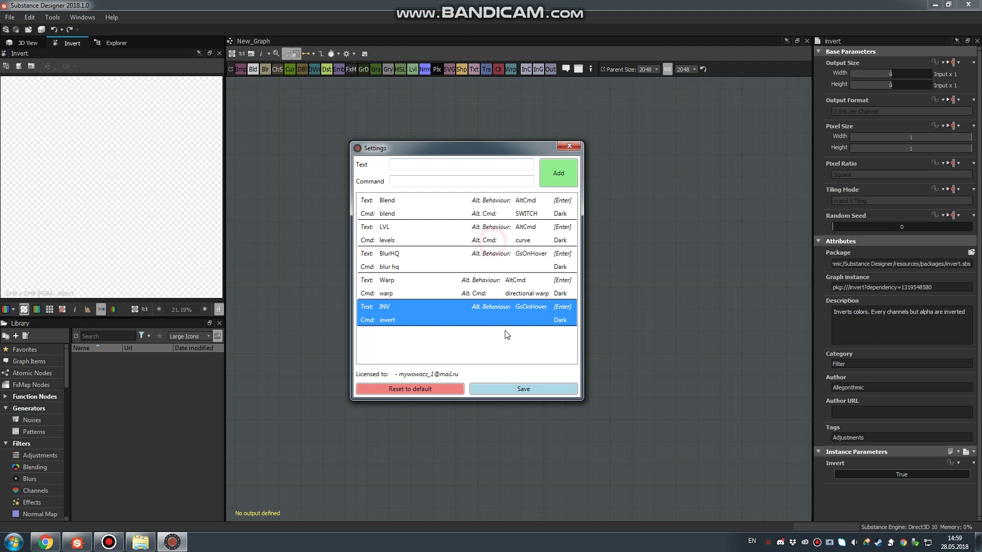
click(520, 389)
Step: Place an Invert Grayscale node and a second Invert node from the INV entry
key(q)
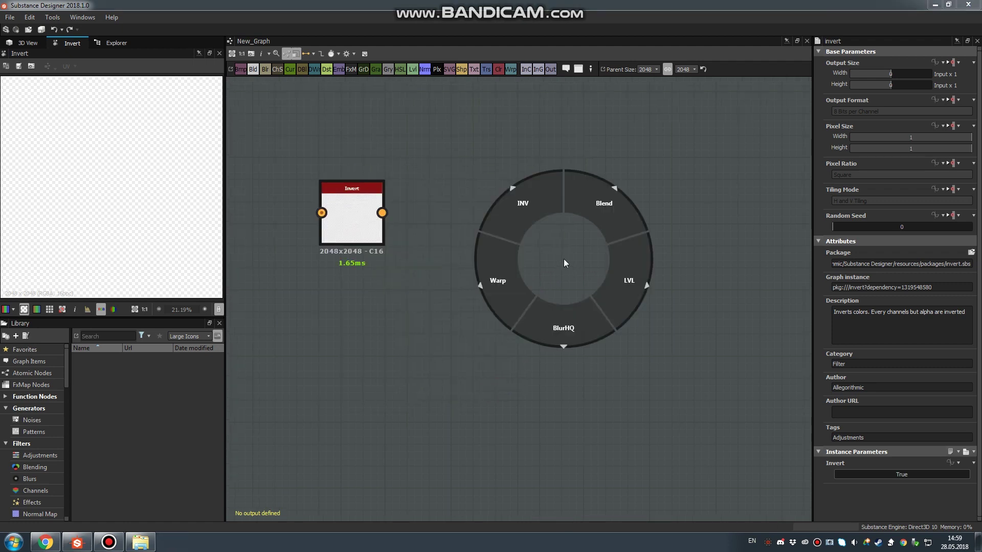
click(527, 207)
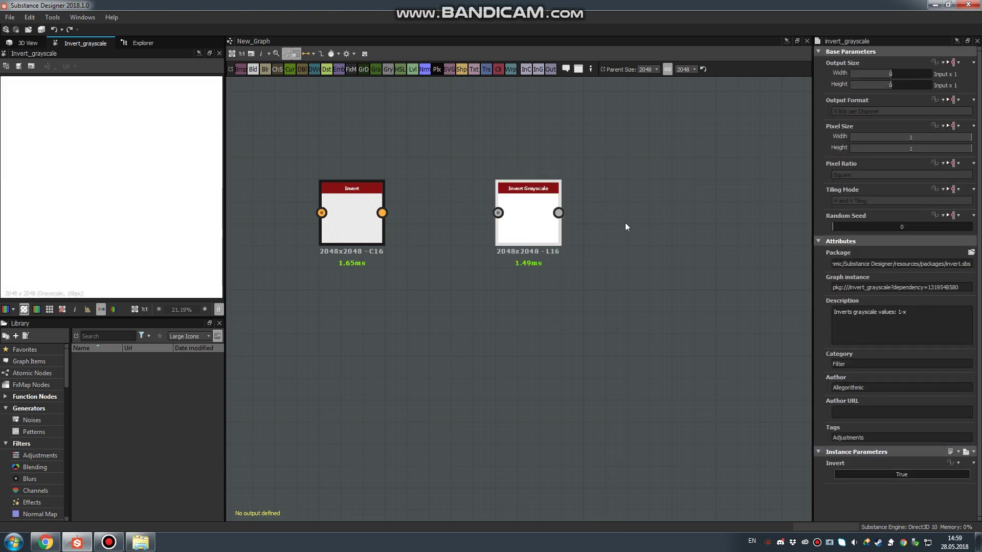
key(q)
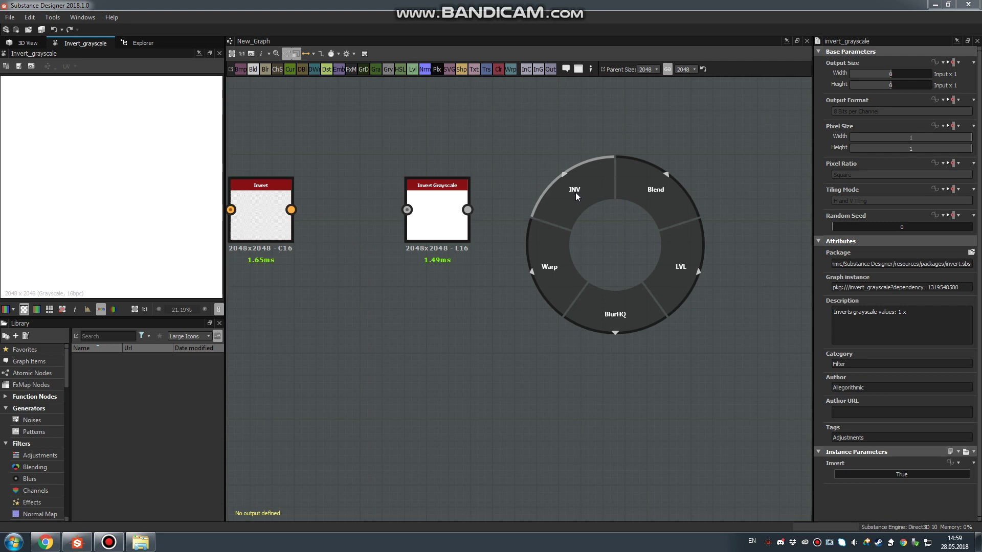
click(575, 192)
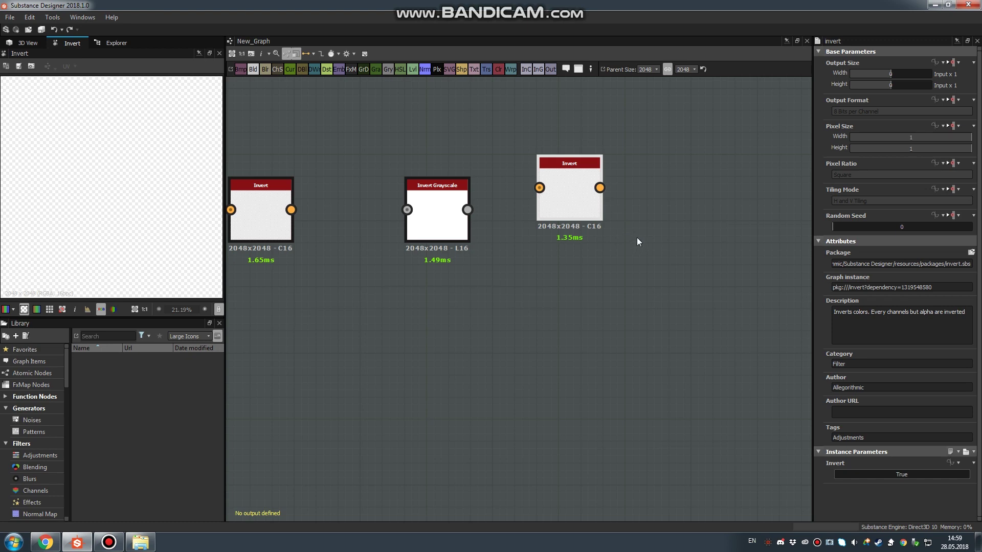
Step: Set INV's advanced behaviour to Alternative command with 'blur' as its alt command, saving both dialogs
right_click(768, 543)
click(787, 471)
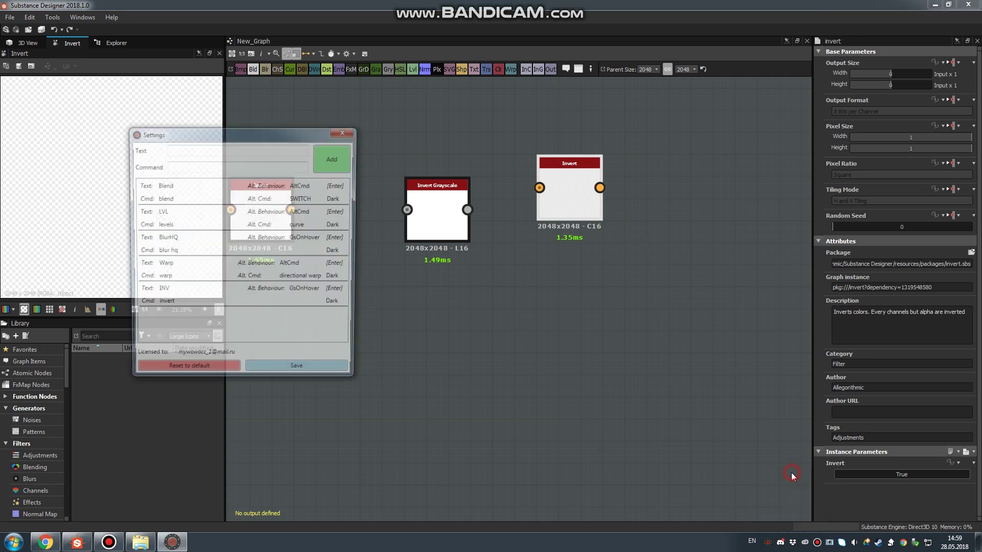
right_click(255, 302)
click(287, 345)
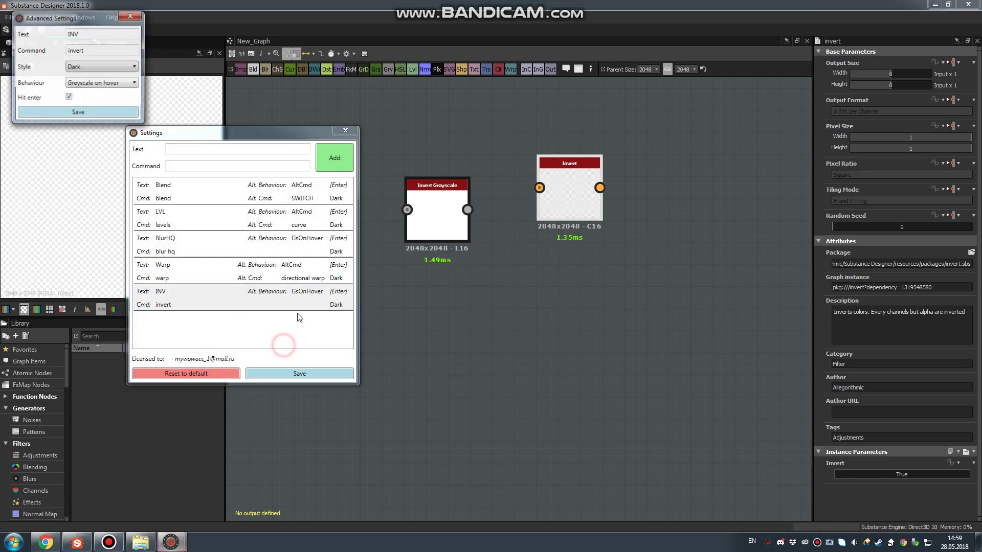
drag(93, 15, 586, 189)
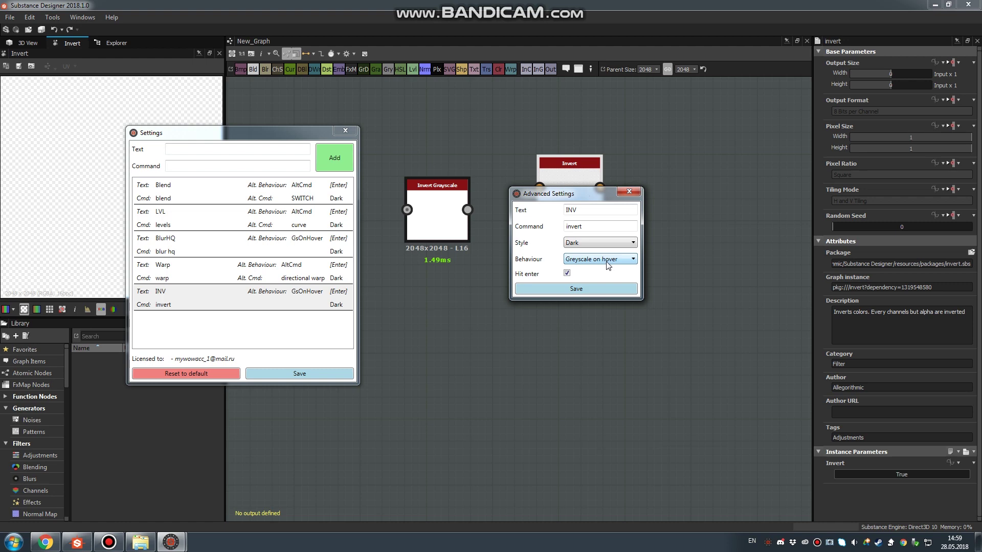
click(600, 263)
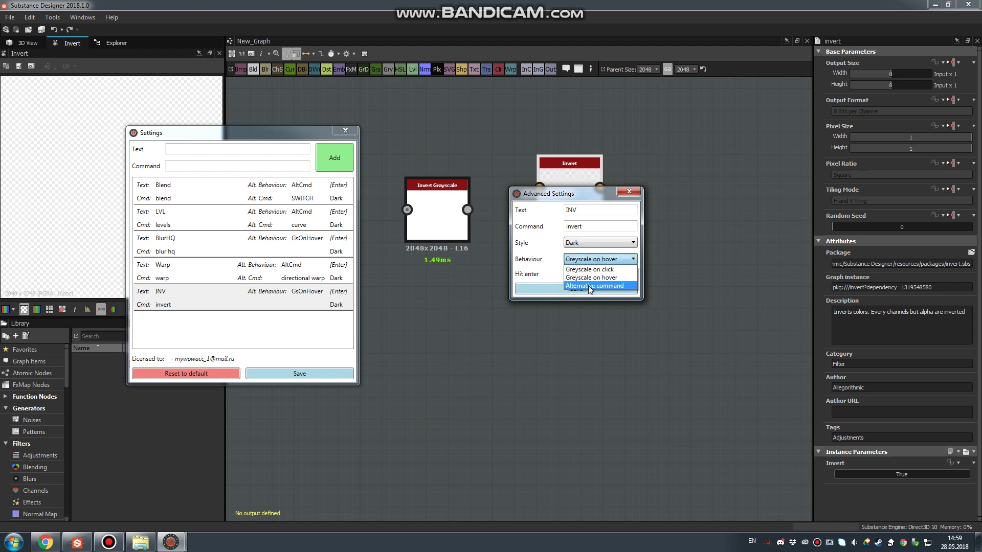
click(589, 285)
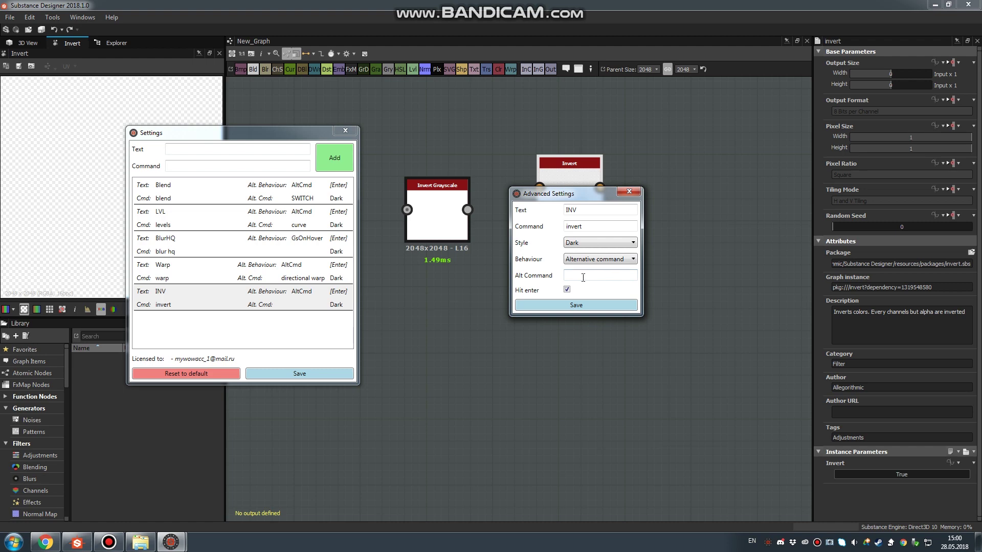
click(583, 276)
text(blur)
click(577, 305)
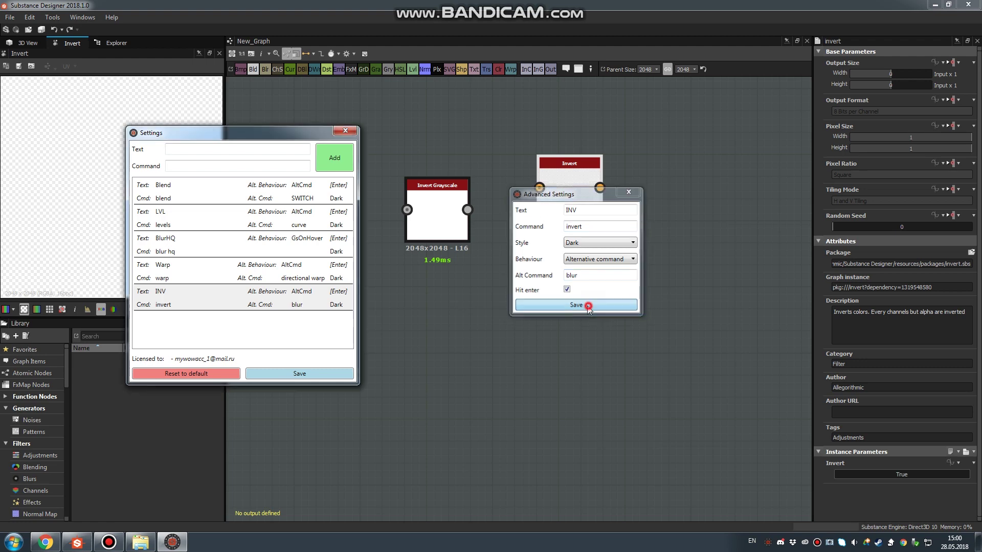
click(309, 374)
Step: Place another Invert node and a Blur node via INV's alternative, then frame all nodes
key(q)
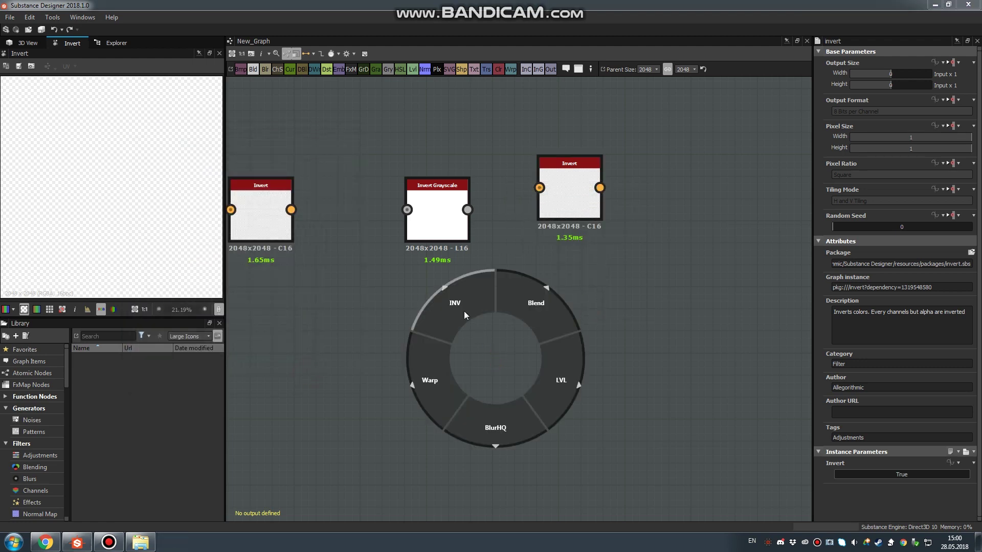
middle_drag(584, 358, 538, 331)
key(q)
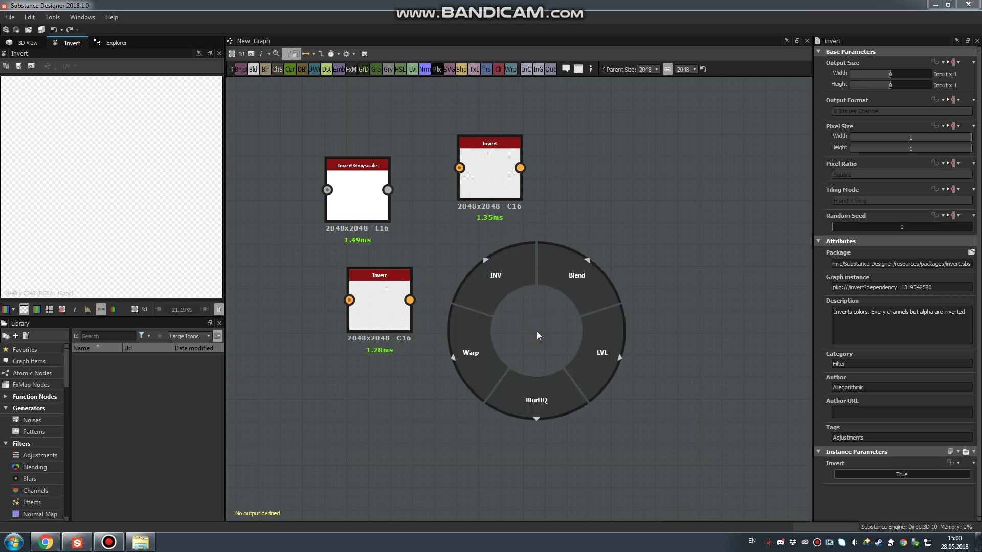
alt+click(502, 283)
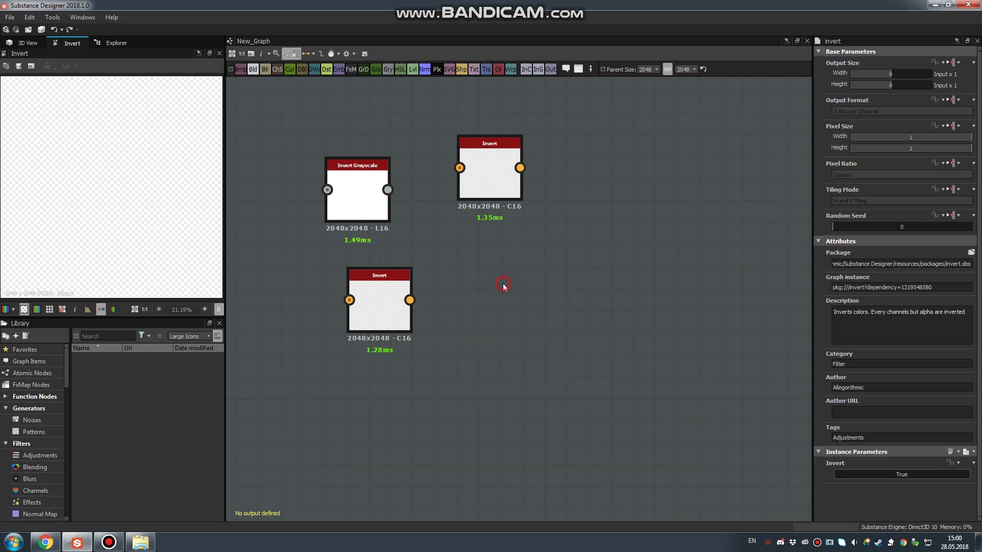
scroll(588, 332, up, 3)
scroll(589, 331, down, 3)
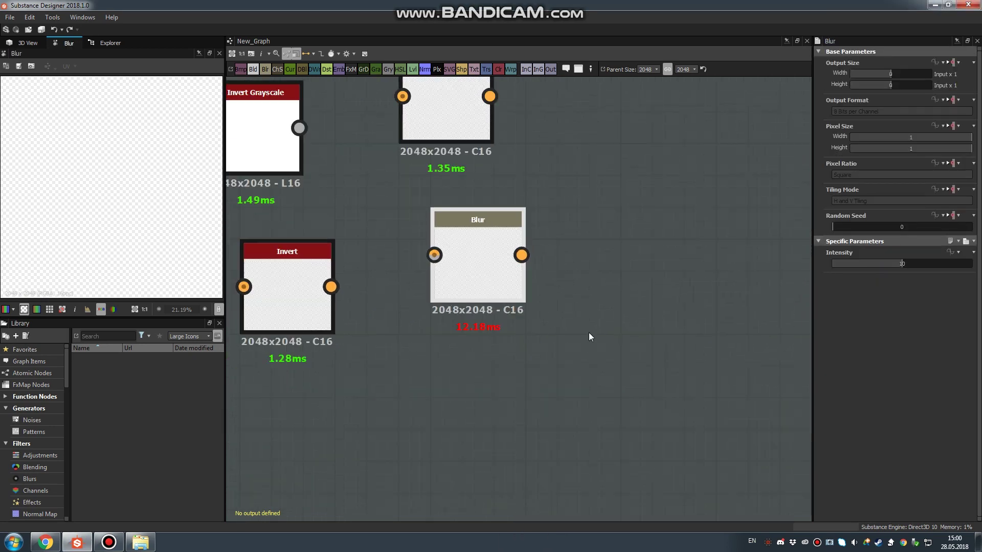
middle_drag(588, 332, 613, 343)
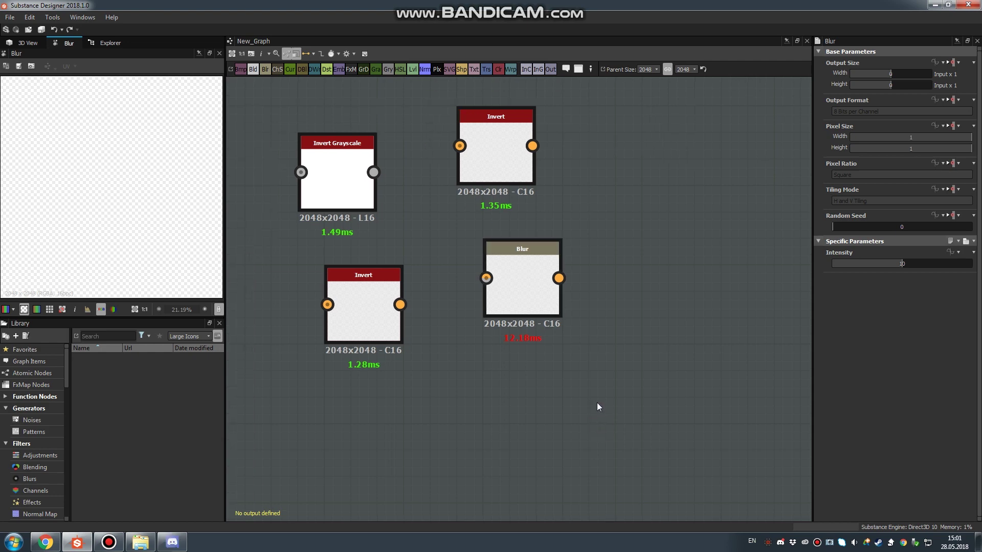
scroll(596, 405, down, 4)
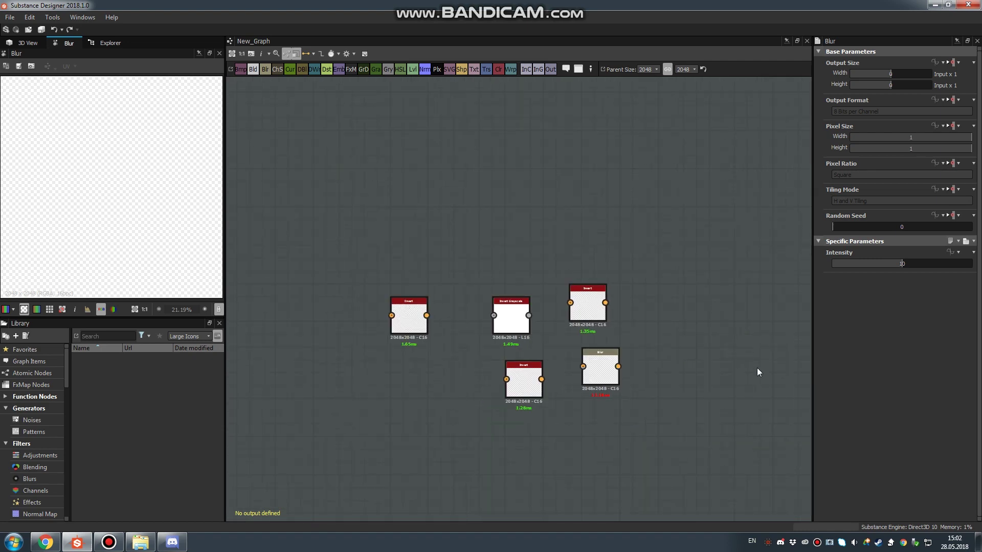
Step: Switch to Discord showing the EasyNode Substance server's announcements channel
click(782, 544)
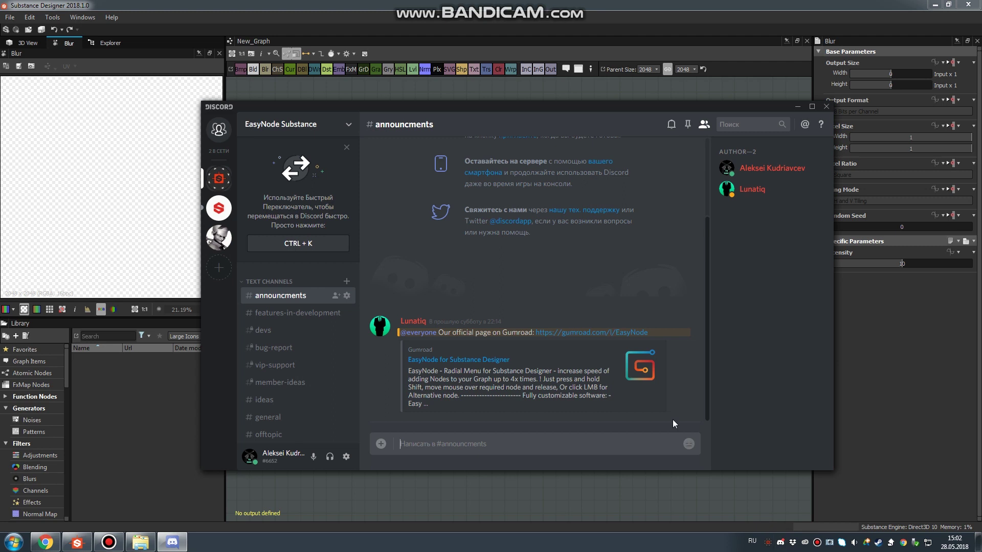